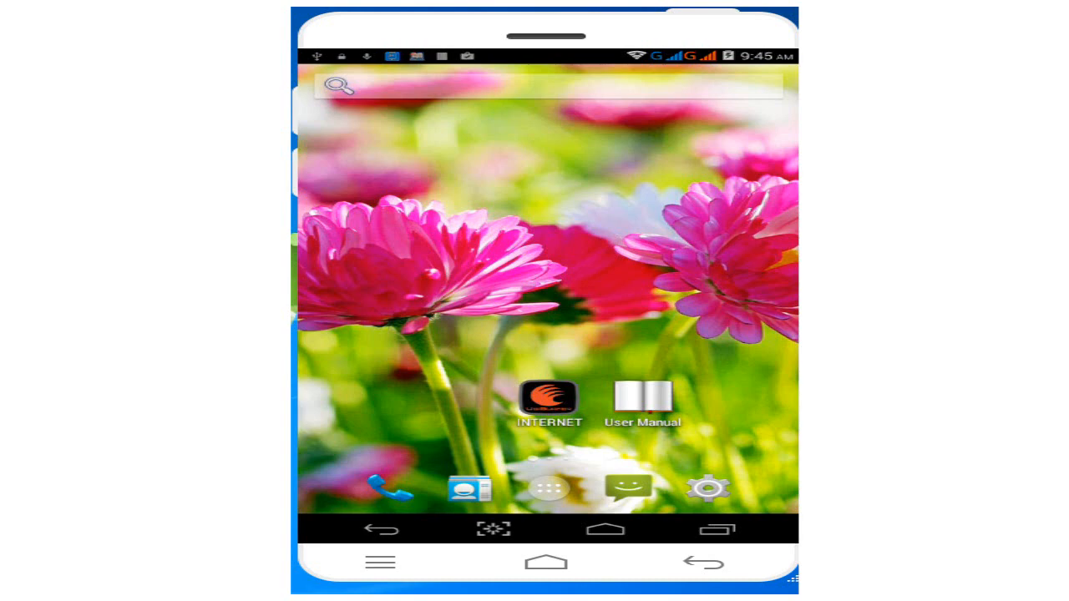
Reach the Apps list from the quick settings panel's Settings shortcut.
left_click_drag(548, 55, 548, 418)
left_click(777, 65)
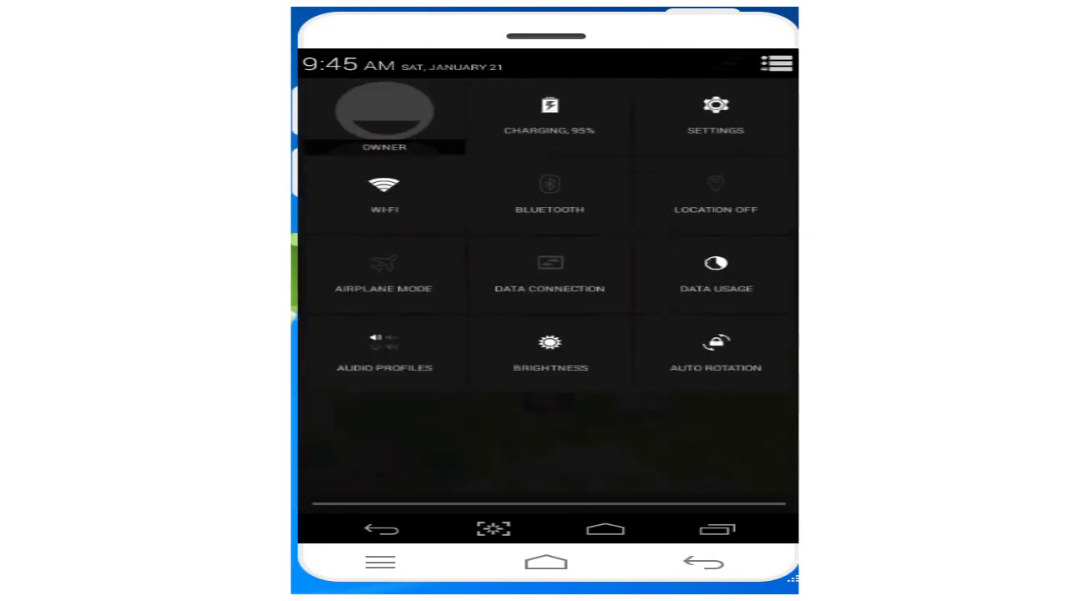
left_click(716, 116)
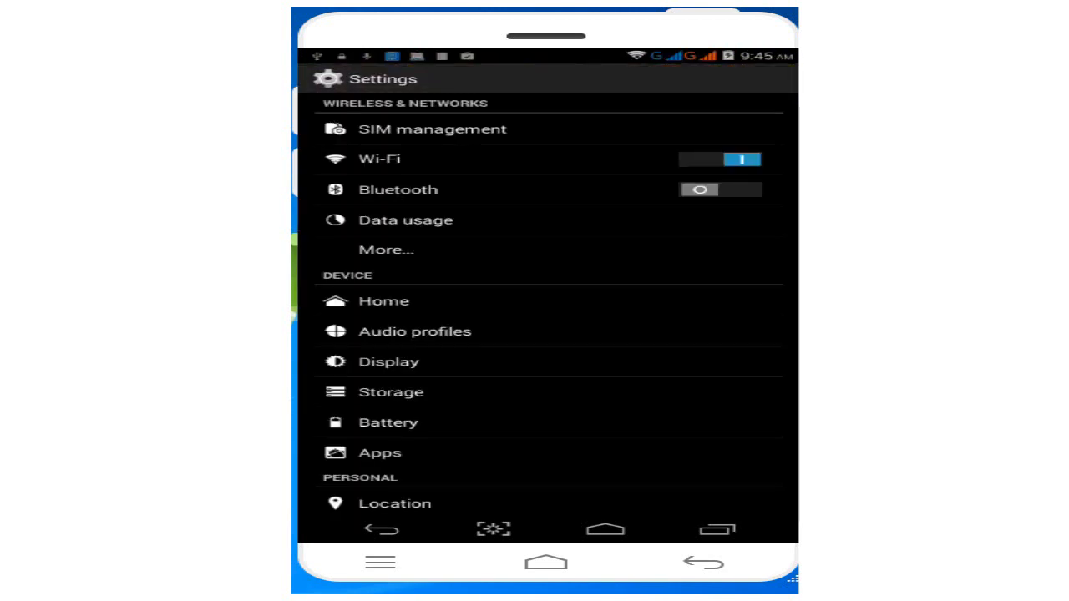
scroll(548, 334, "down", 8)
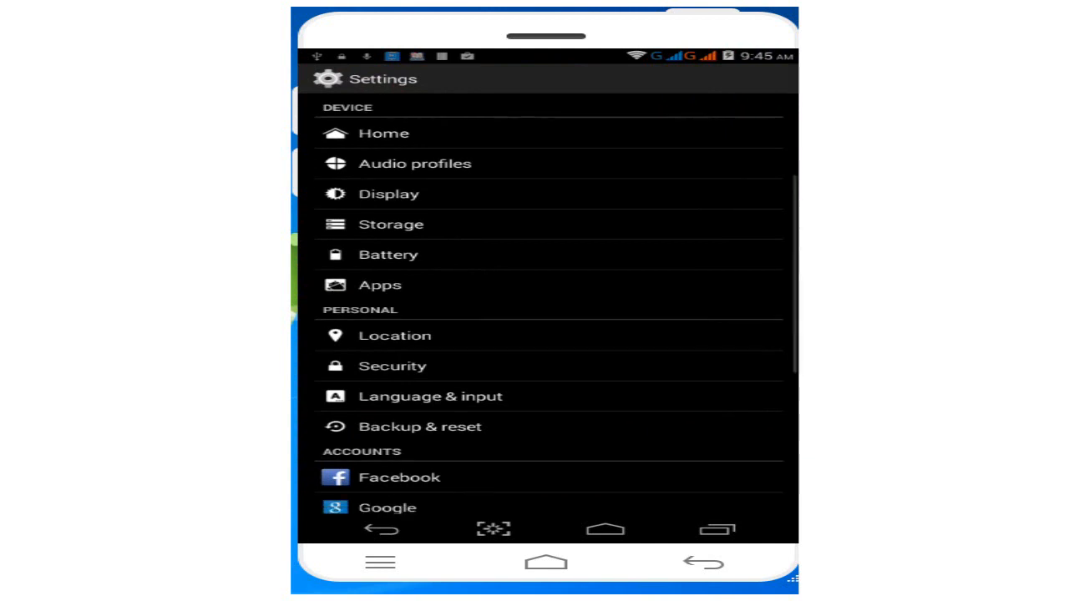
scroll(548, 334, "up", 8)
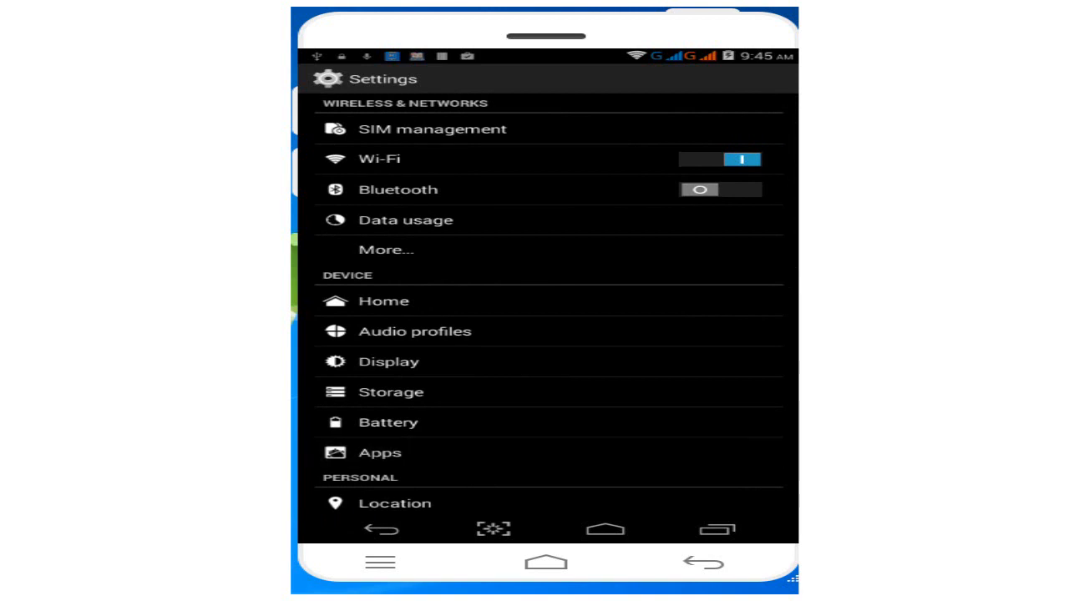
left_click(380, 452)
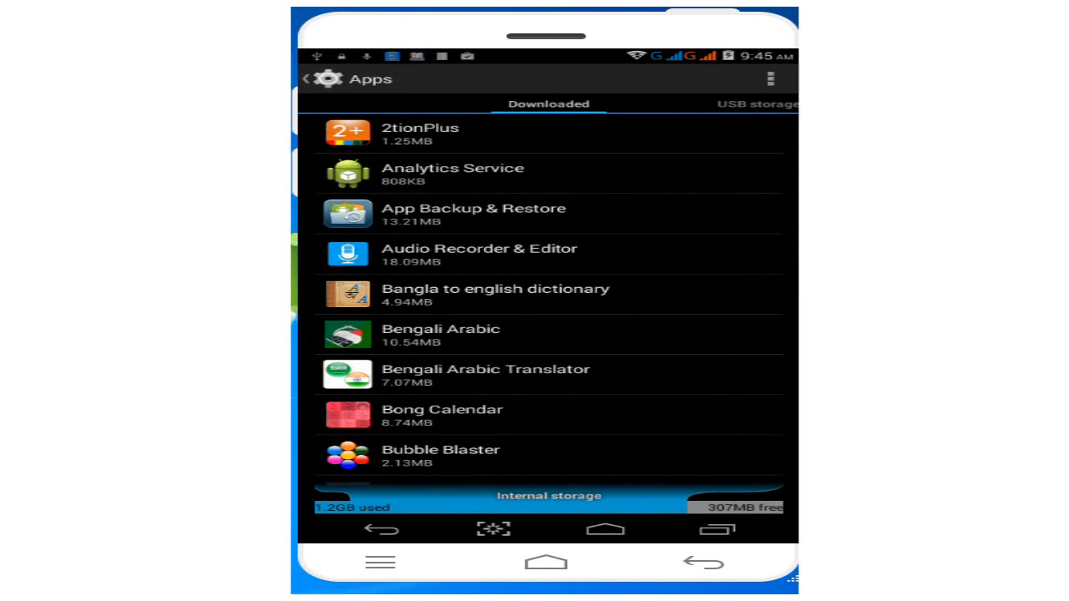
Switch to the All apps tab and open Google Play services' App info page.
left_click_drag(710, 292, 376, 292)
left_click_drag(710, 292, 376, 293)
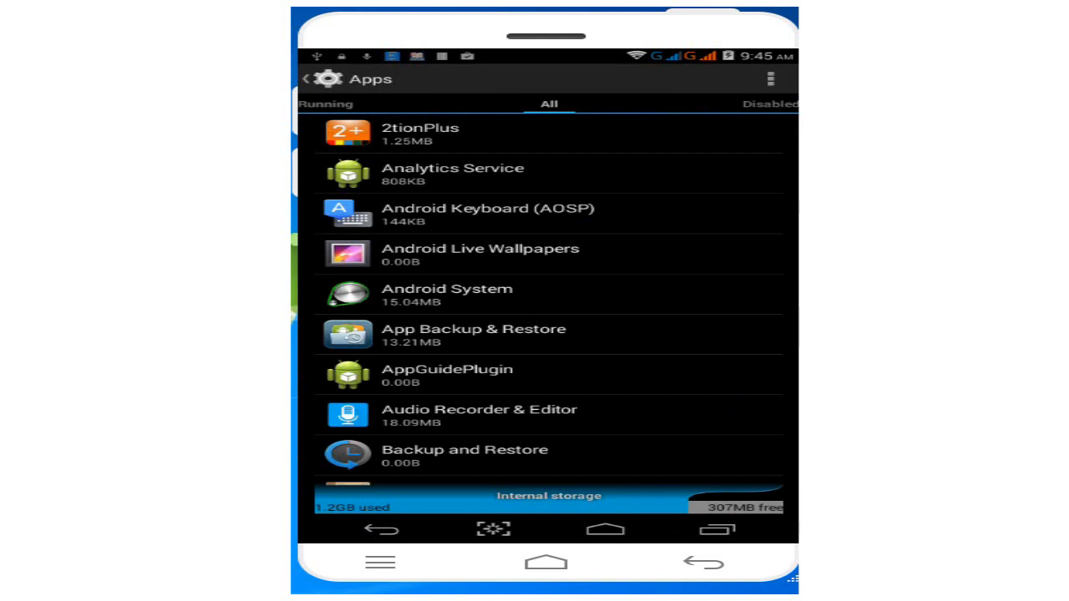
left_click_drag(549, 418, 549, 192)
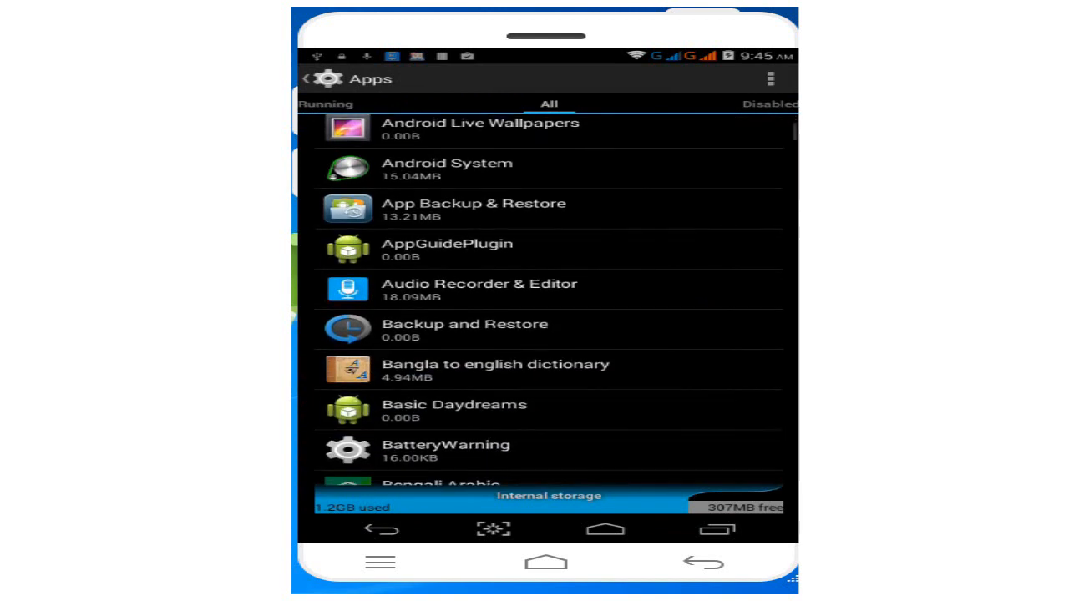
left_click_drag(548, 418, 549, 200)
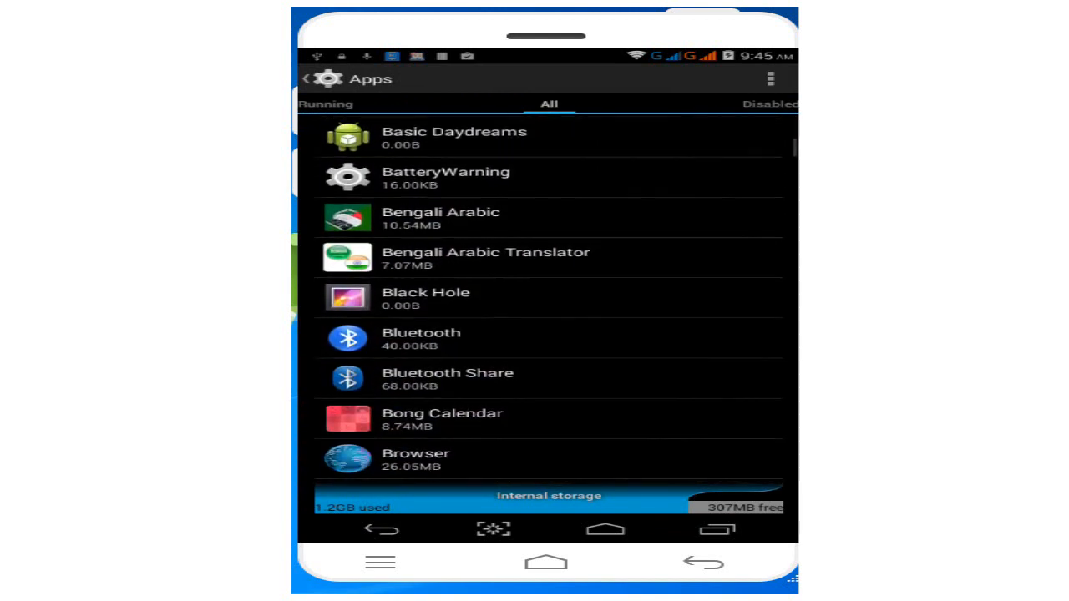
left_click_drag(549, 435, 549, 167)
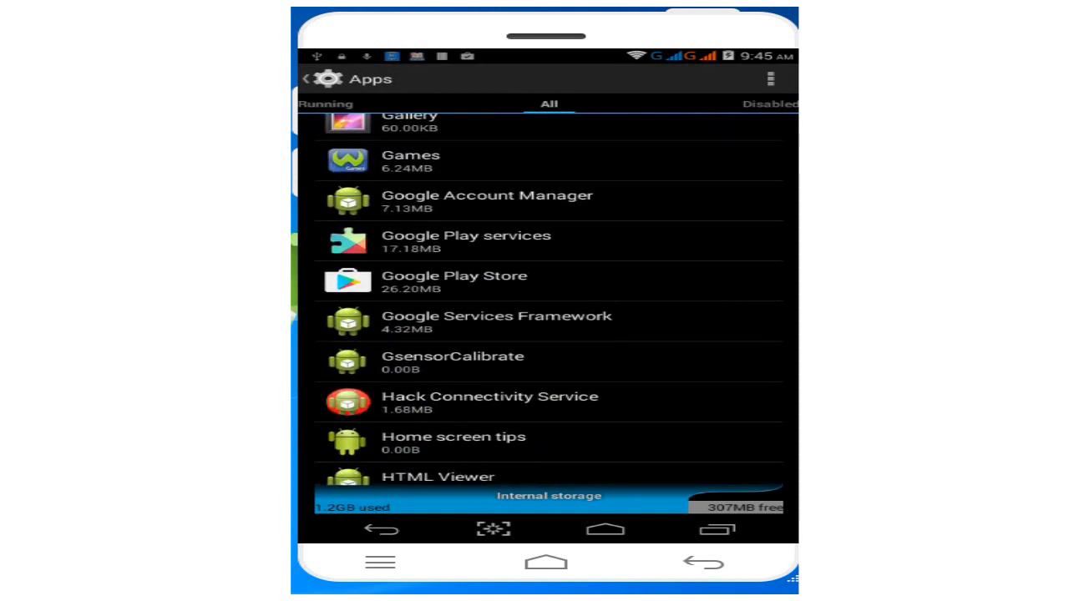
left_click(549, 242)
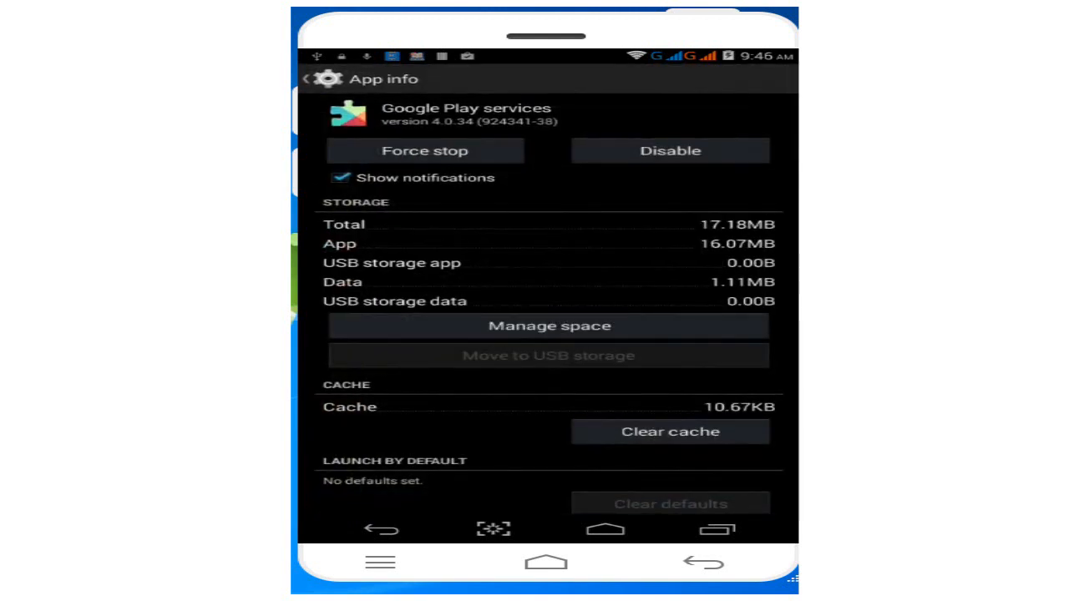
scroll(548, 334, "down", 3)
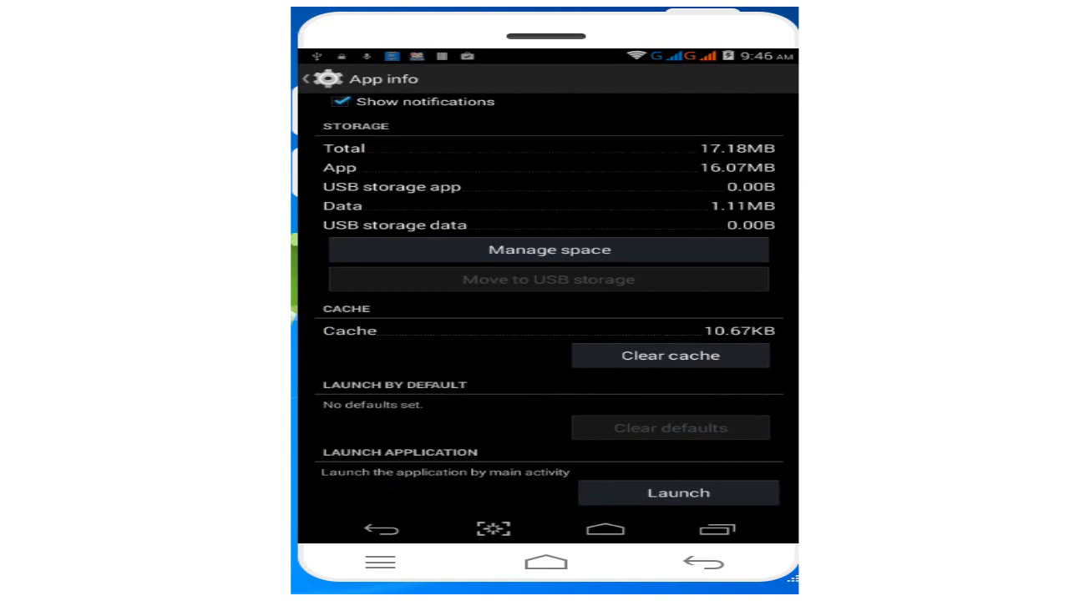
Clear Google Play services' cache to 0.00B and return to the apps list.
left_click(671, 355)
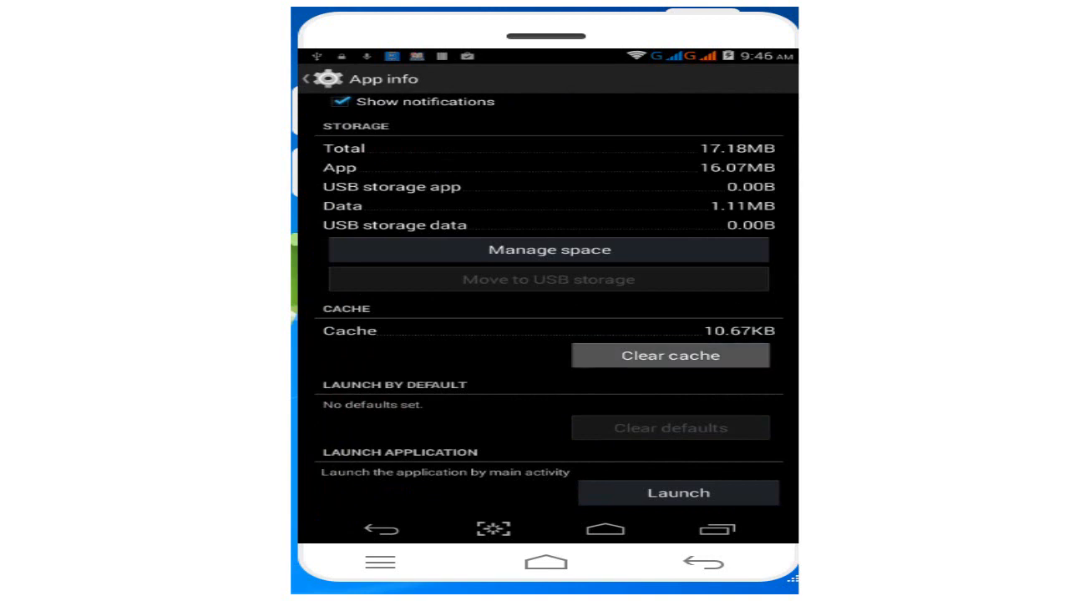
left_click(382, 529)
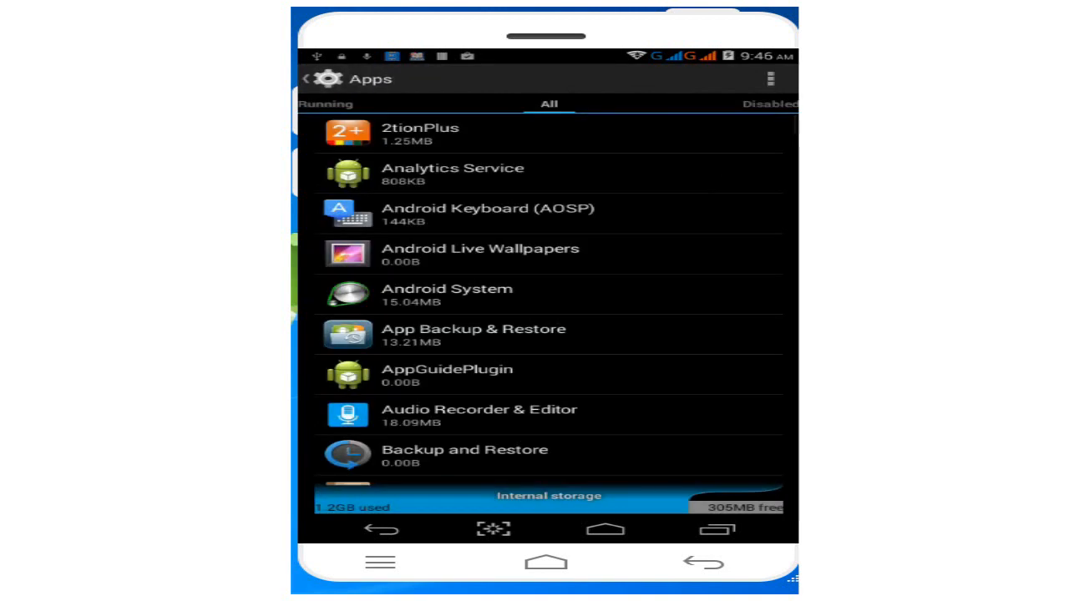
scroll(549, 301, "down", 4)
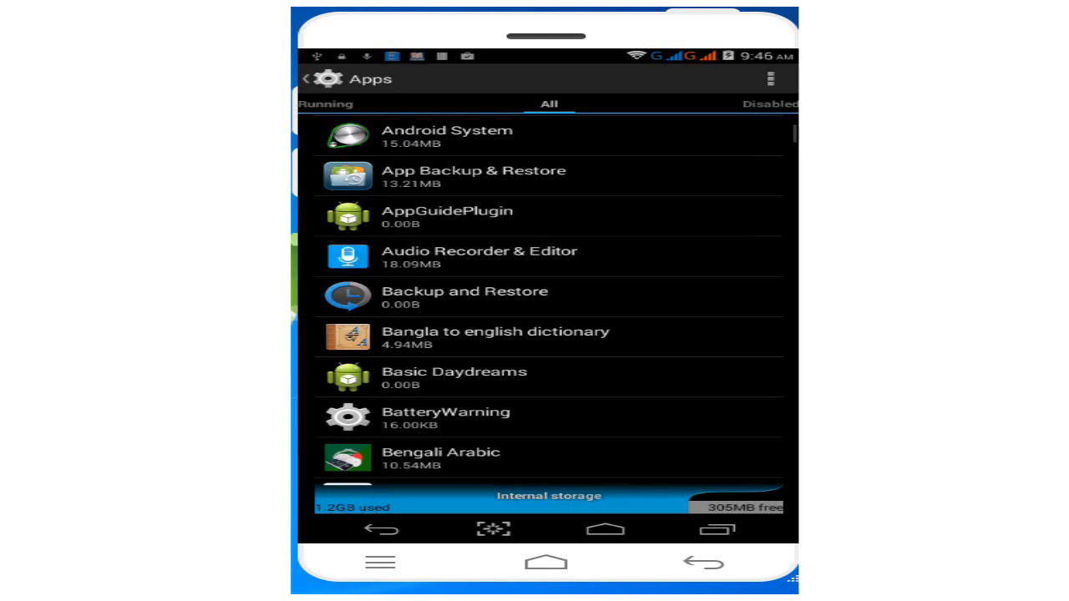
scroll(548, 301, "down", 4)
scroll(548, 301, "down", 5)
scroll(548, 301, "down", 2)
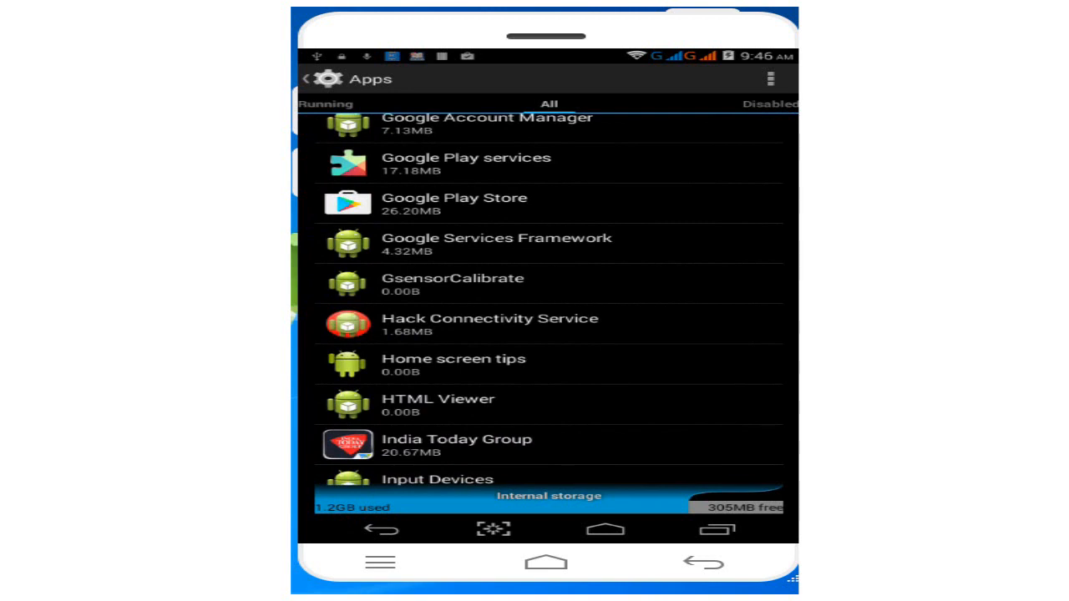
Clear Google Services Framework's app data and confirm the permanent deletion.
left_click(549, 244)
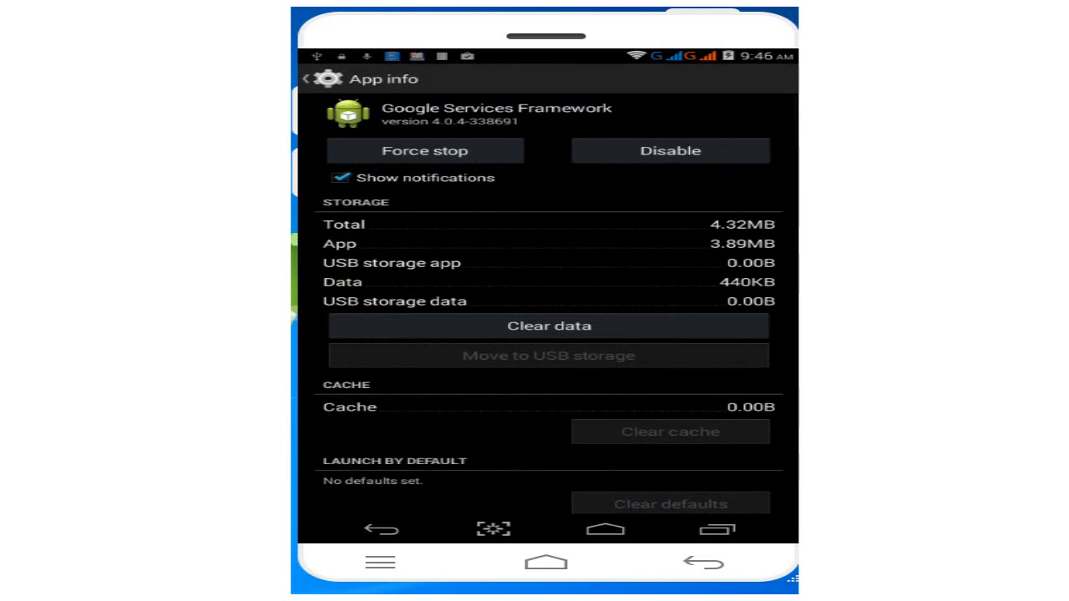
left_click(548, 326)
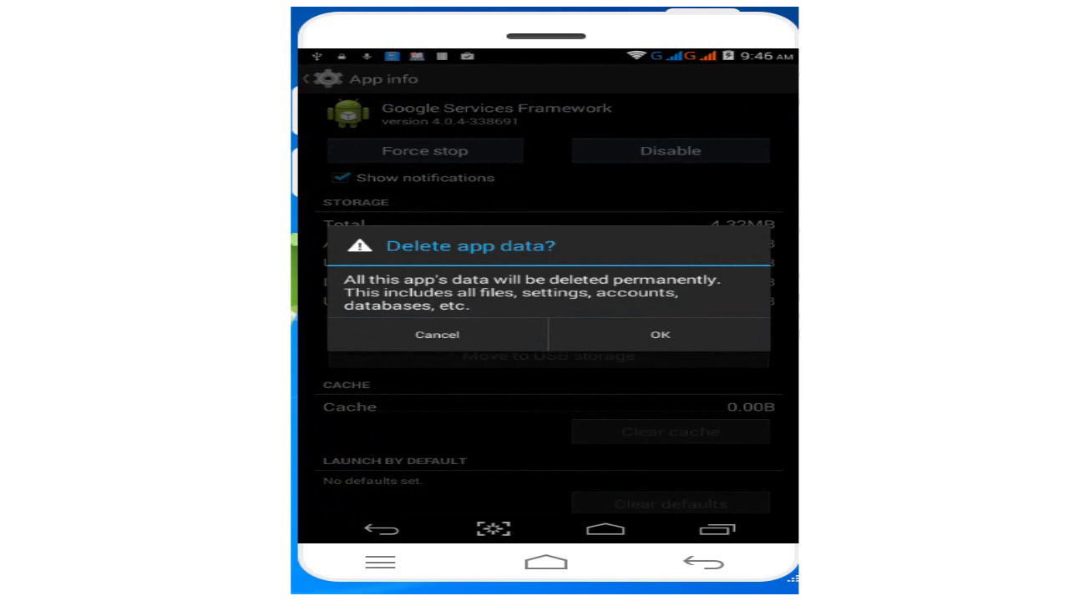
left_click(660, 334)
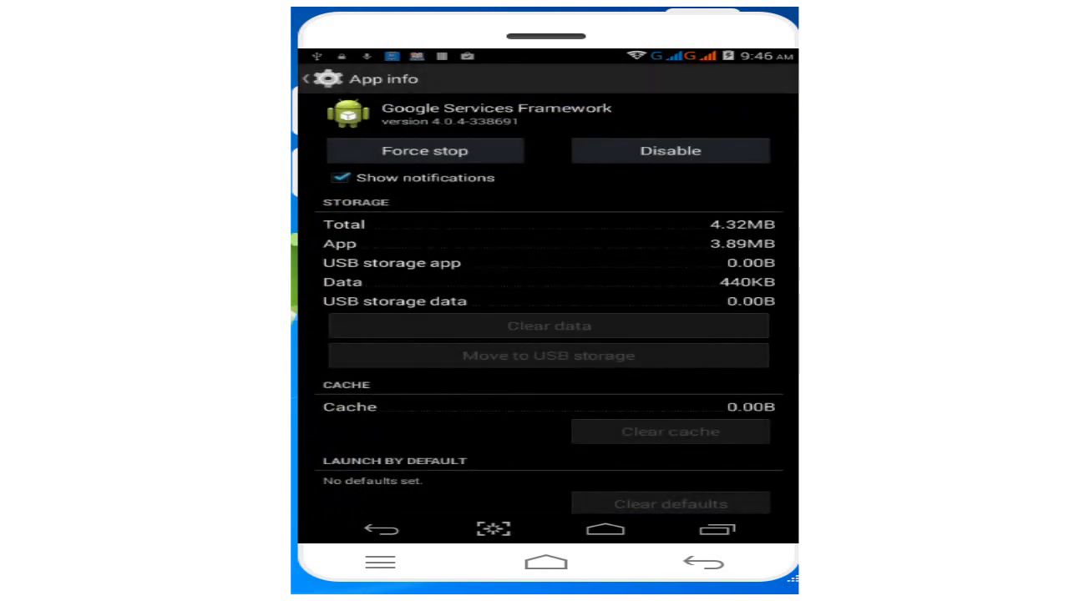
Clear Google Play Store's cache to 0.00B, then clear its app data and confirm.
key("Escape")
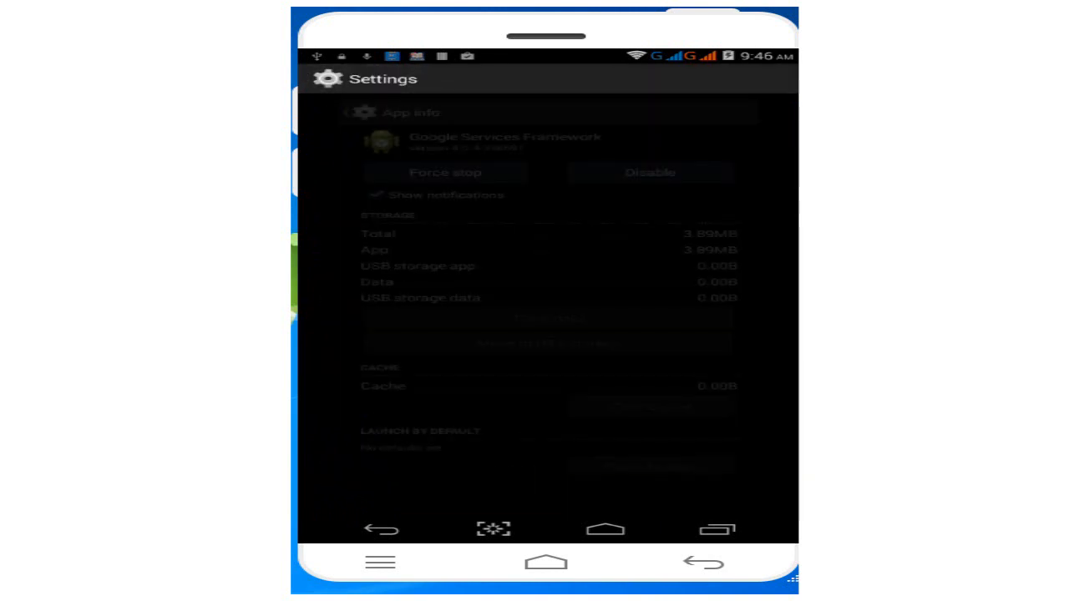
scroll(549, 301, "down", 10)
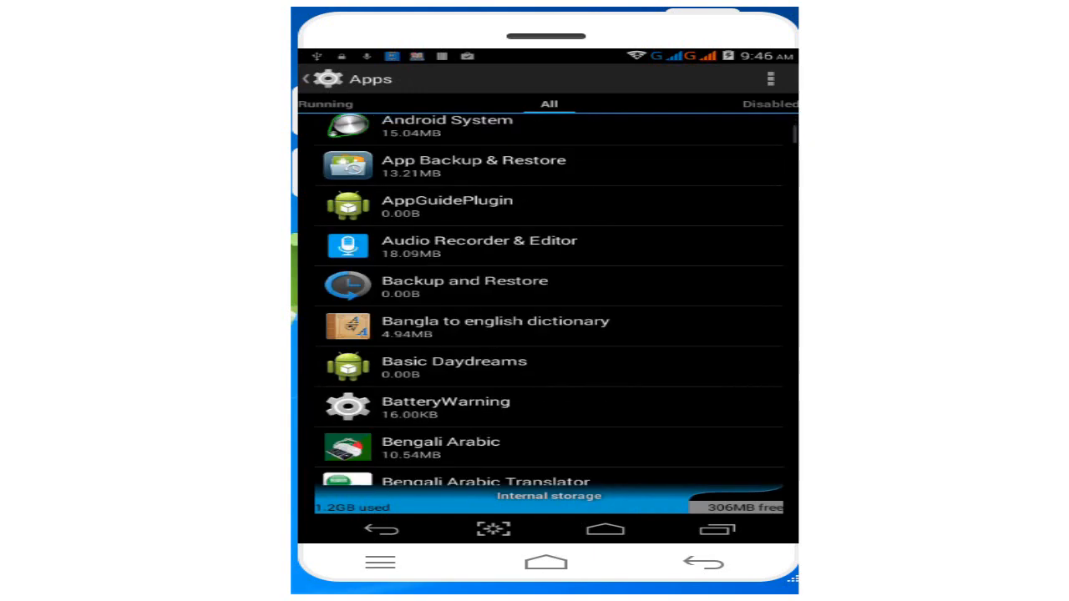
scroll(549, 300, "down", 10)
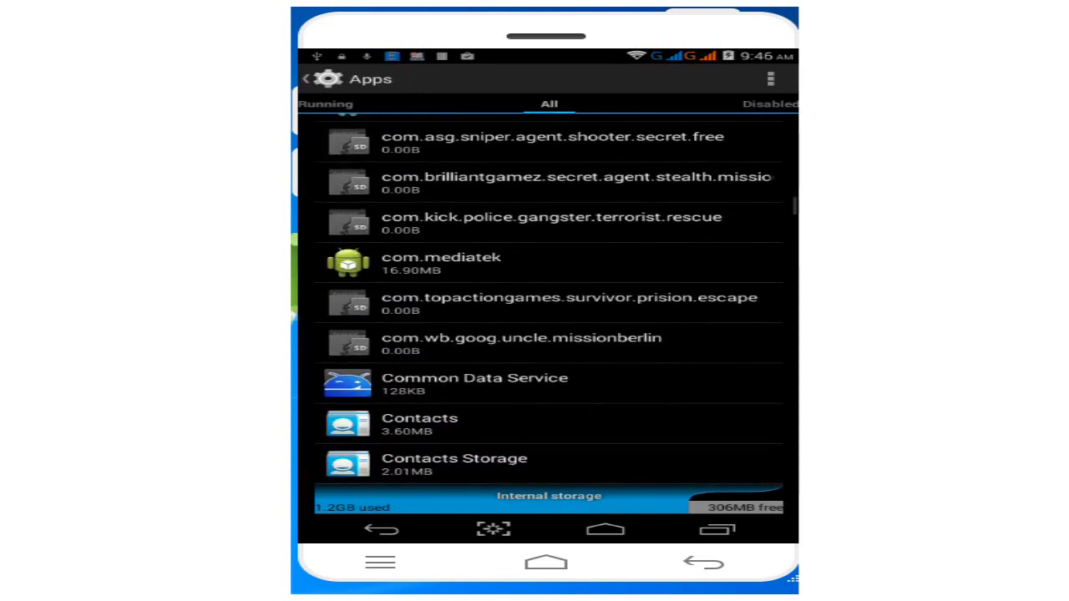
scroll(549, 300, "down", 10)
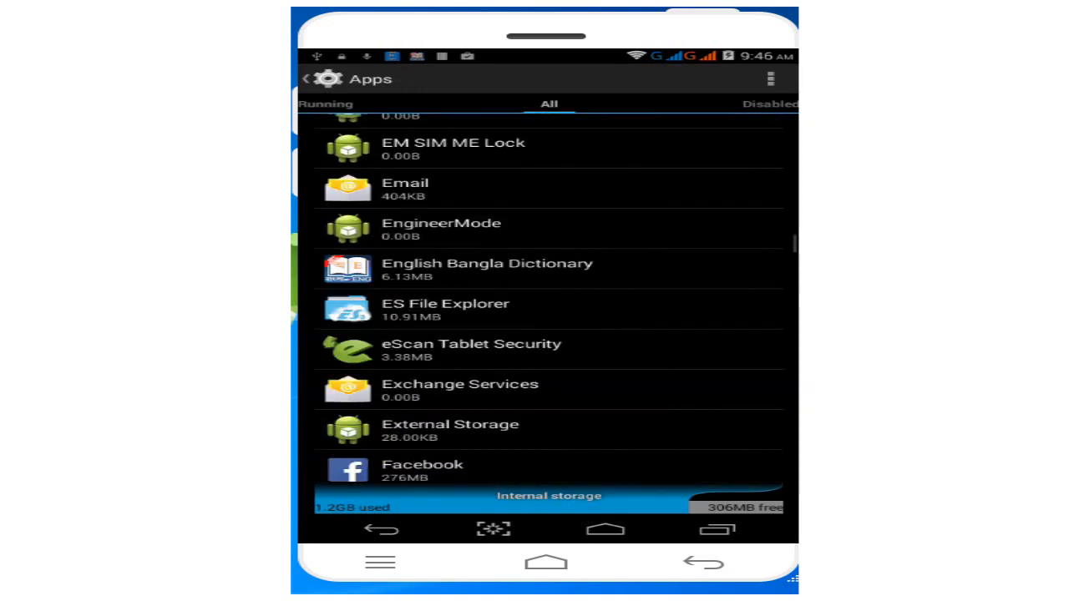
scroll(549, 301, "down", 10)
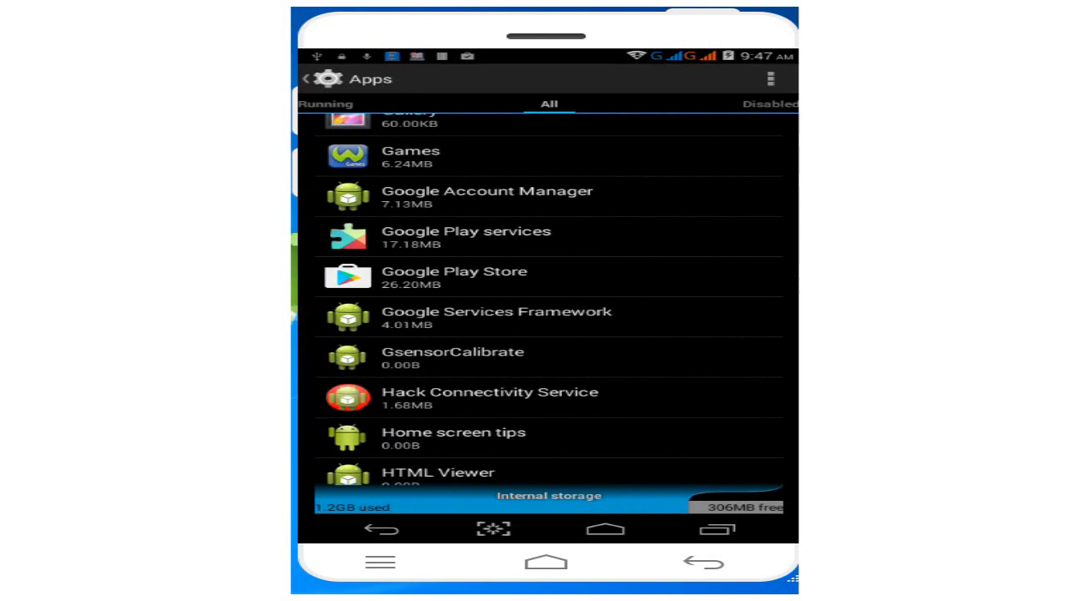
left_click(549, 277)
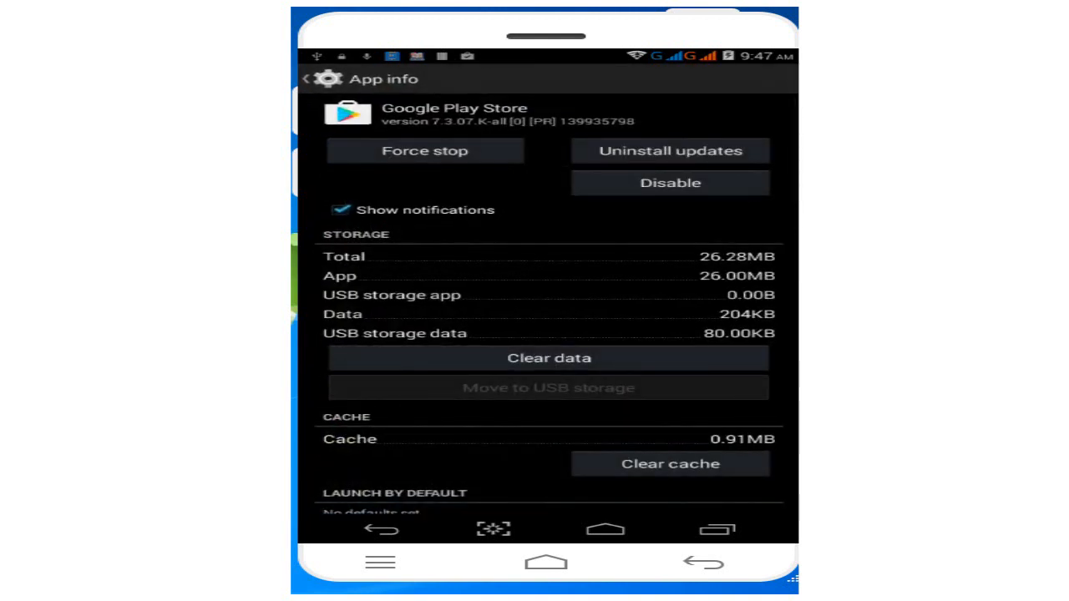
scroll(549, 334, "down", 2)
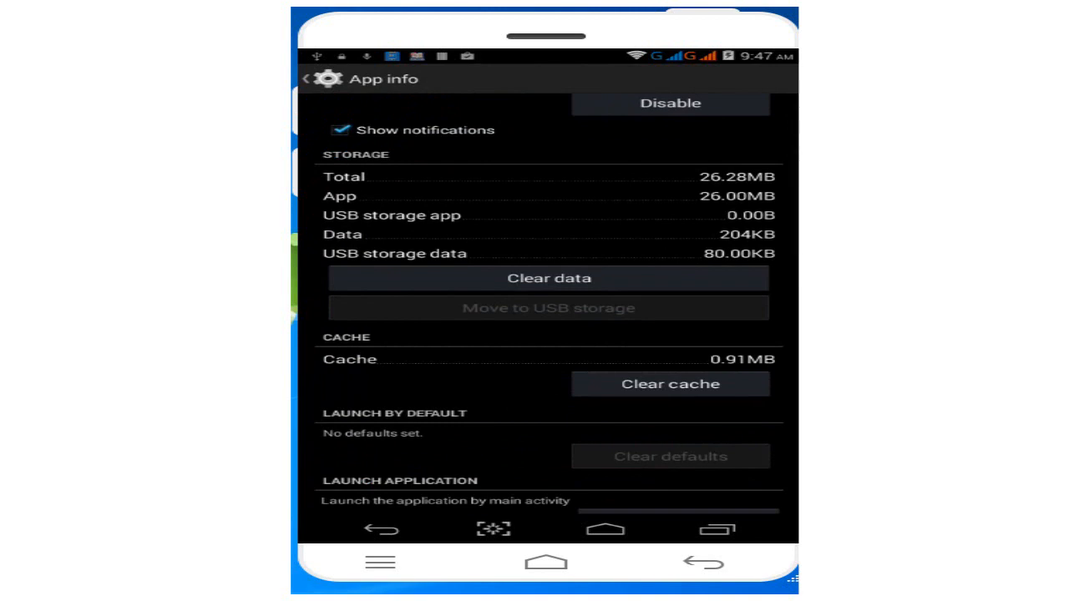
left_click(671, 384)
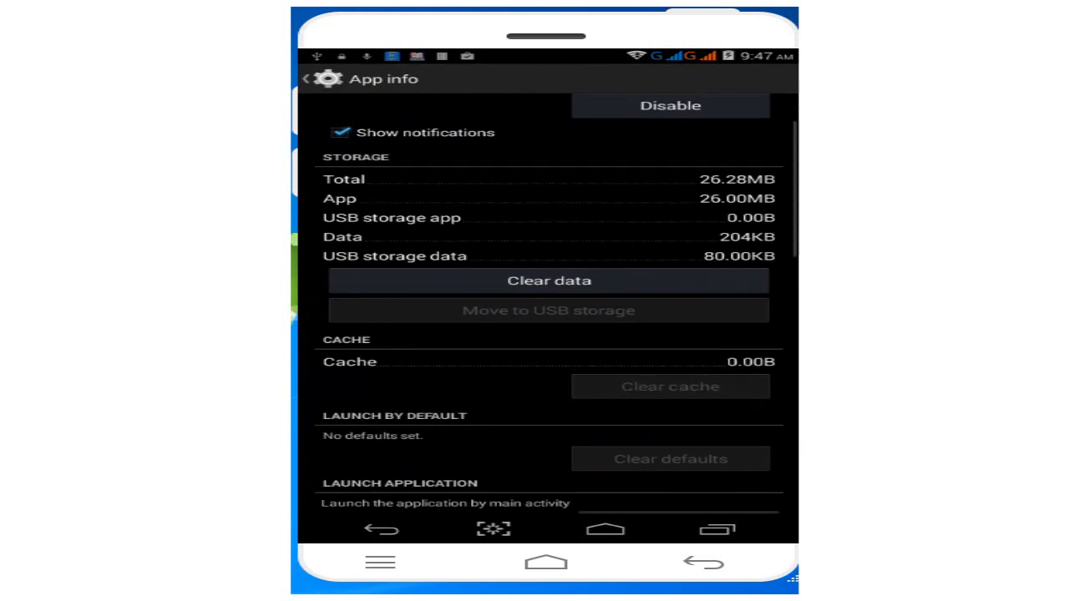
scroll(548, 334, "up", 2)
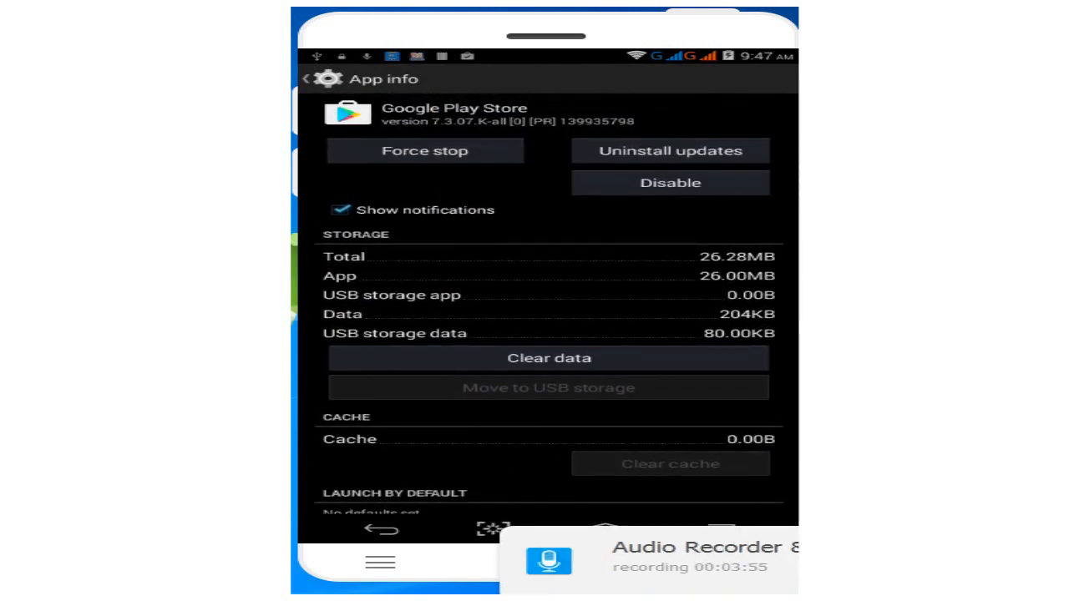
left_click(549, 358)
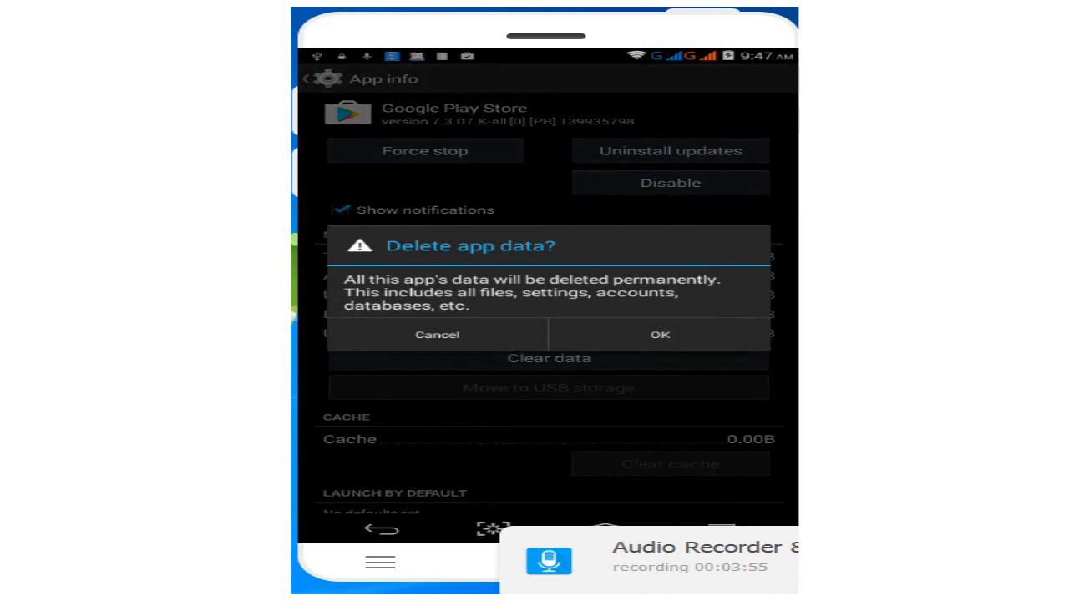
left_click(660, 335)
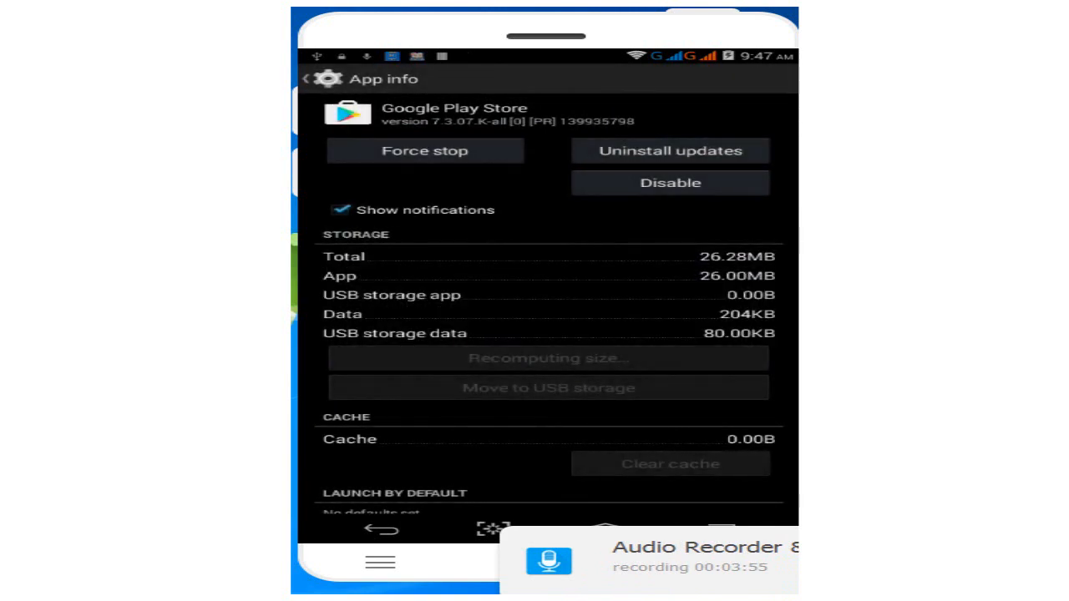